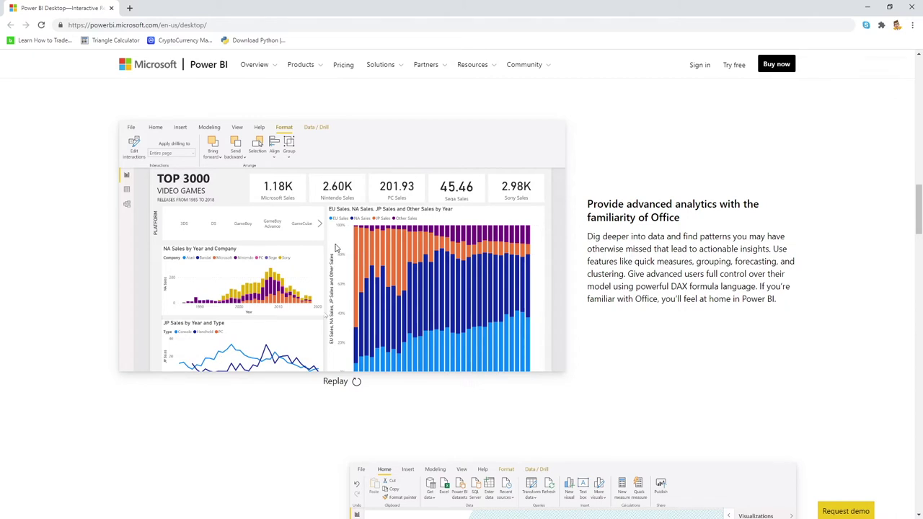
- Scroll down the Power BI Desktop page to the 'Provide advanced analytics' section
{"action": "scroll", "coordinate": [342, 263], "scroll_direction": "down", "scroll_amount": 1}
- Scroll through the Power BI Desktop feature sections and back up toward the 'Download free' hero
{"action": "scroll", "coordinate": [342, 262], "scroll_direction": "up", "scroll_amount": 1}
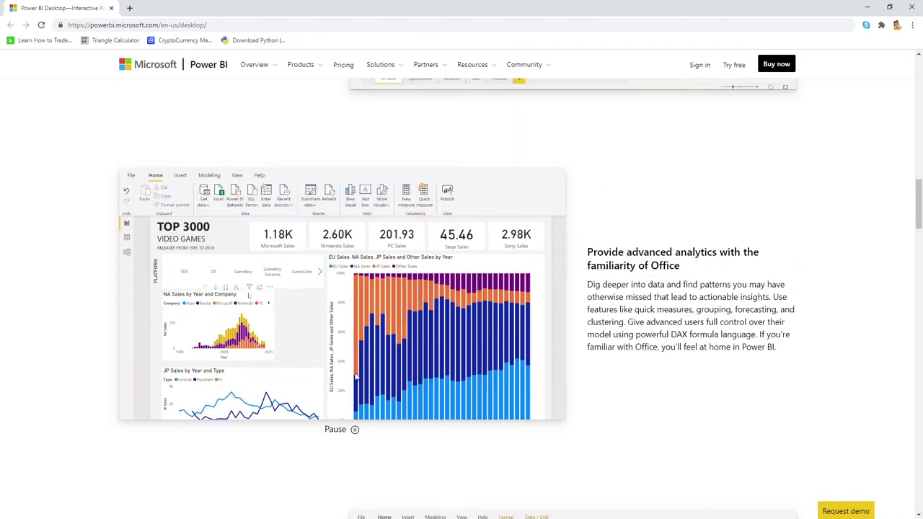
{"action": "scroll", "coordinate": [245, 197], "scroll_direction": "down", "scroll_amount": 1}
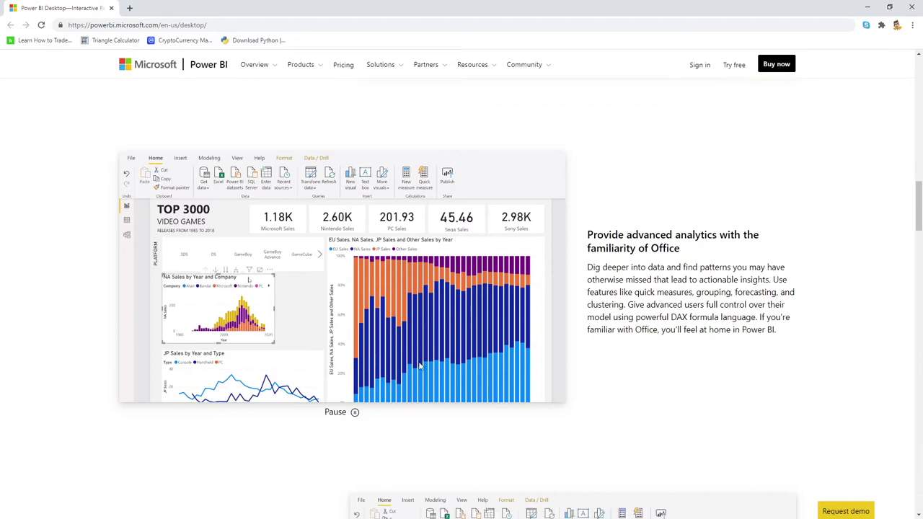
{"action": "scroll", "coordinate": [584, 332], "scroll_direction": "down", "scroll_amount": 3}
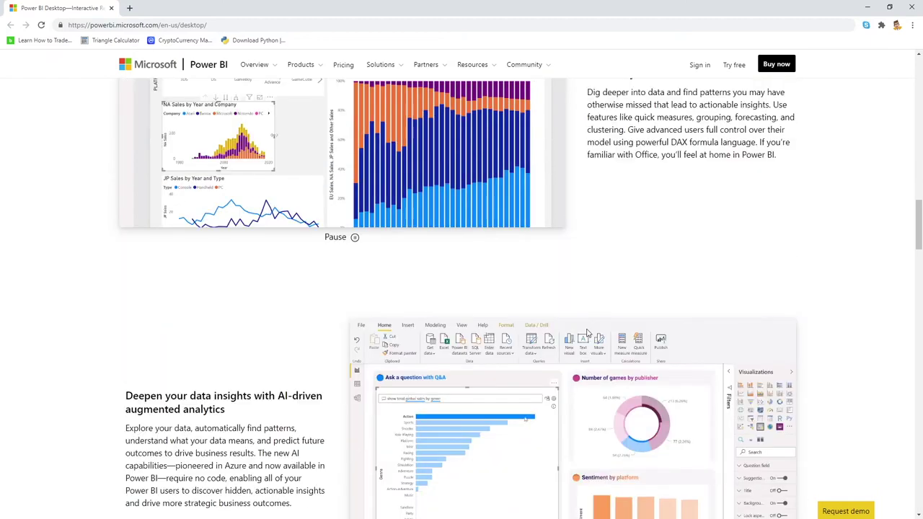
{"action": "scroll", "coordinate": [585, 332], "scroll_direction": "down", "scroll_amount": 3}
{"action": "scroll", "coordinate": [577, 326], "scroll_direction": "up", "scroll_amount": 1}
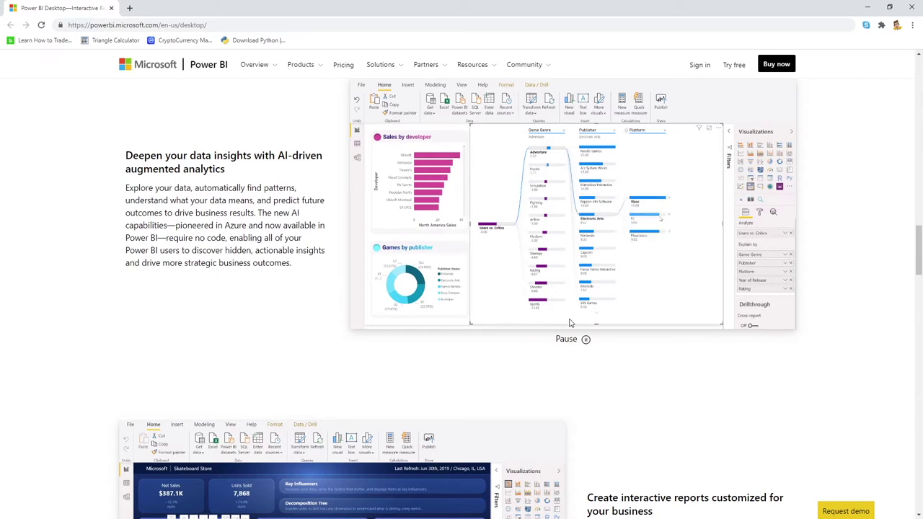
{"action": "scroll", "coordinate": [569, 323], "scroll_direction": "down", "scroll_amount": 5}
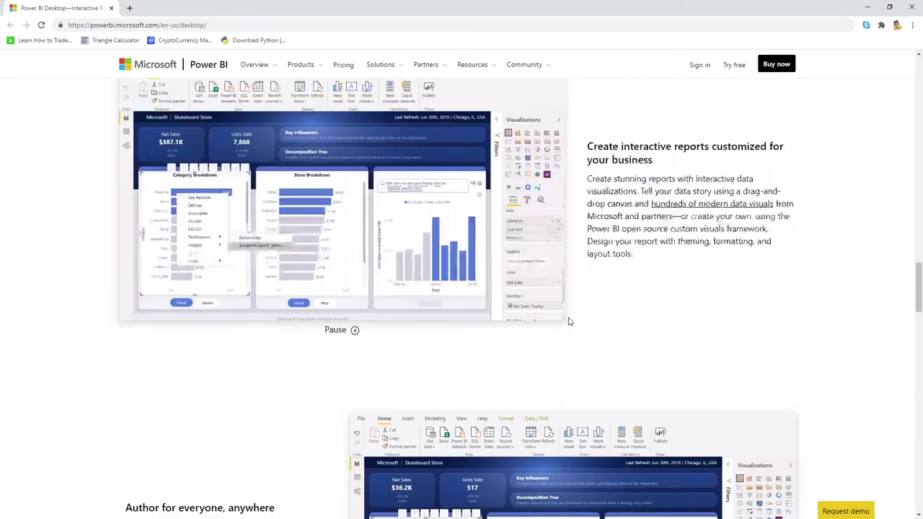
{"action": "scroll", "coordinate": [570, 323], "scroll_direction": "up", "scroll_amount": 6}
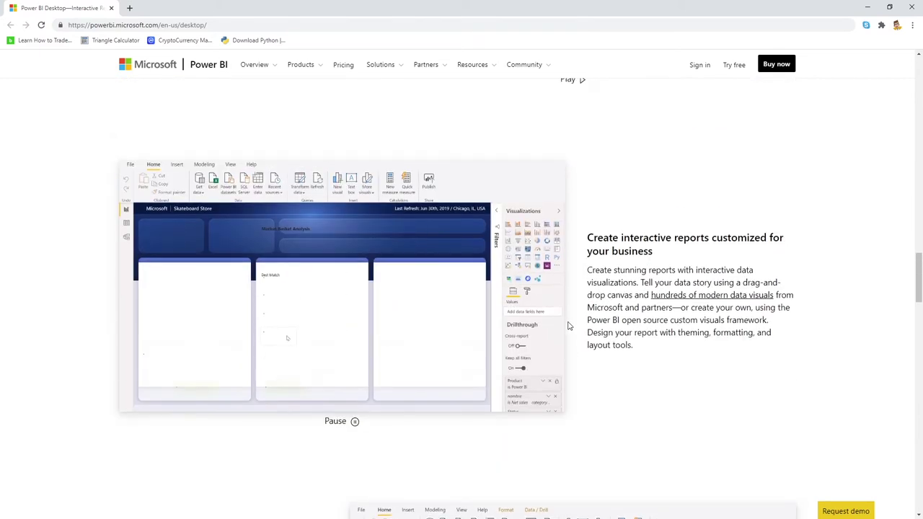
{"action": "scroll", "coordinate": [559, 317], "scroll_direction": "down", "scroll_amount": 7}
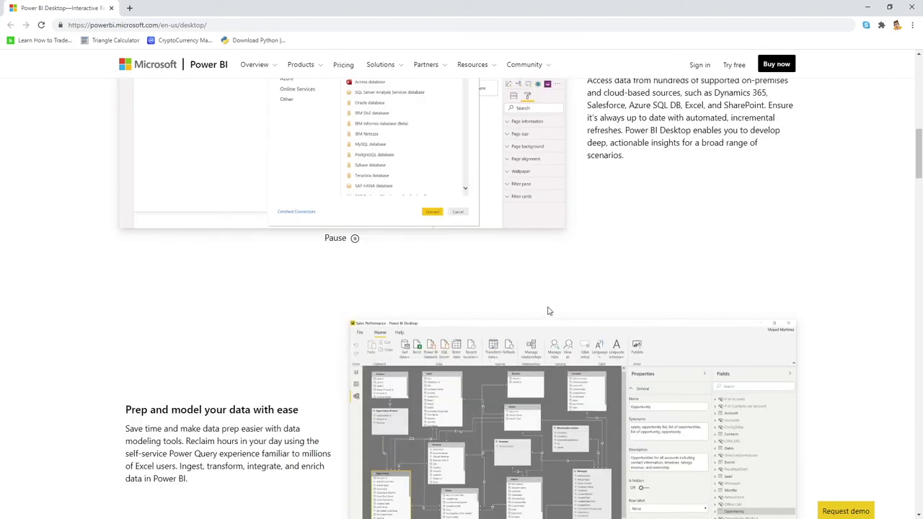
{"action": "scroll", "coordinate": [546, 311], "scroll_direction": "up", "scroll_amount": 7}
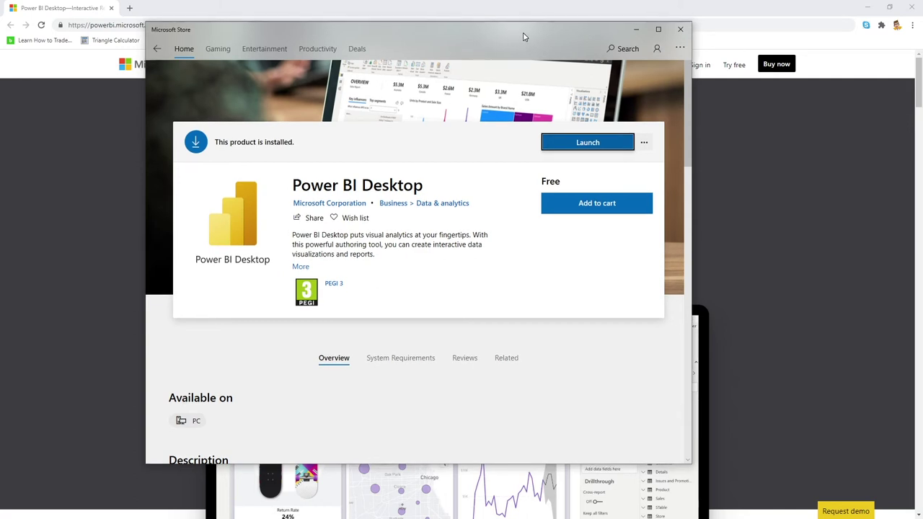
- Nudge the Microsoft Store window slightly aside
{"action": "left_click_drag", "start_coordinate": [523, 34], "coordinate": [497, 37]}
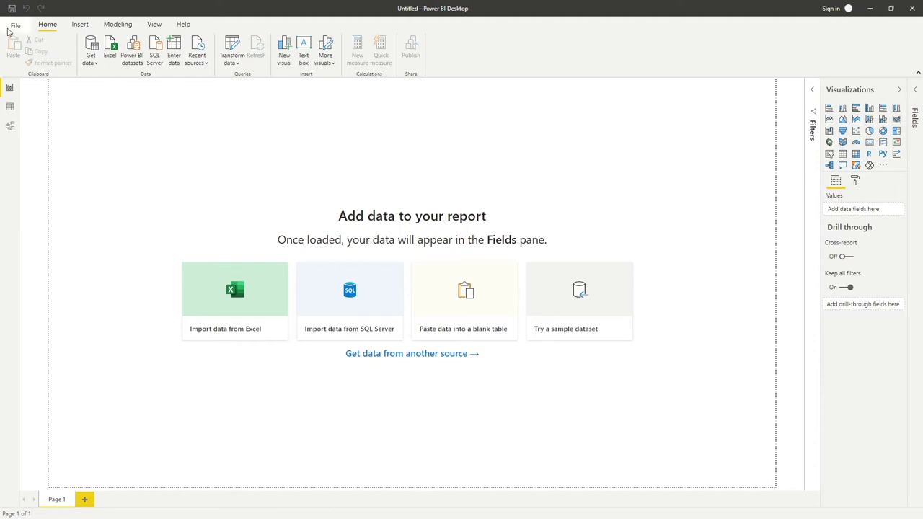
{"action": "left_click", "coordinate": [84, 26]}
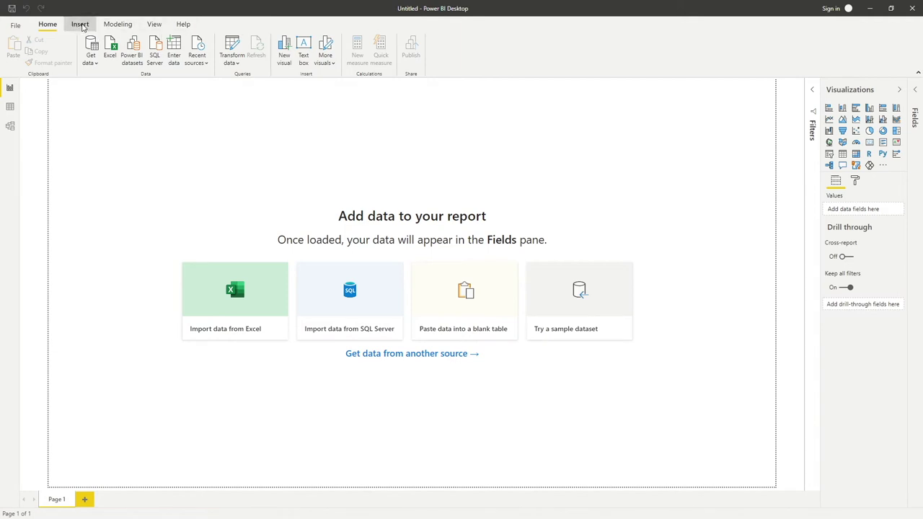
{"action": "left_click", "coordinate": [131, 26]}
{"action": "left_click", "coordinate": [80, 24]}
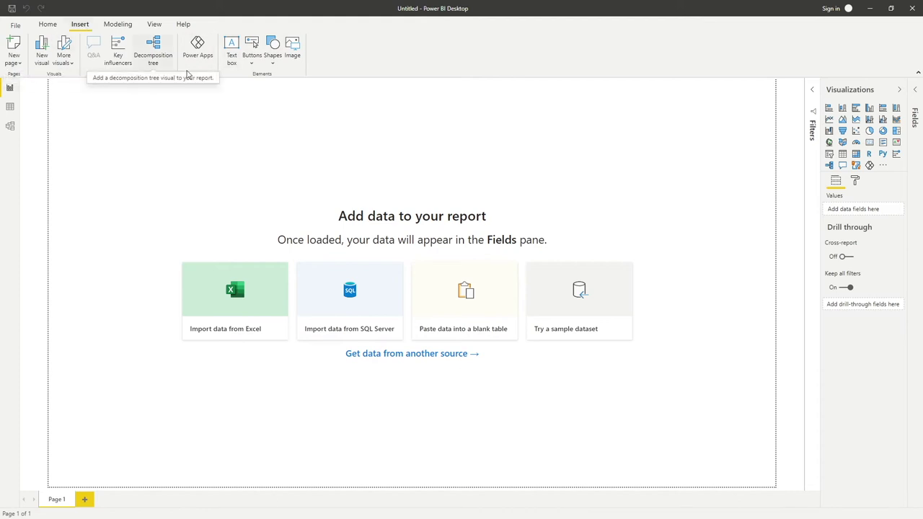
{"action": "left_click", "coordinate": [59, 26]}
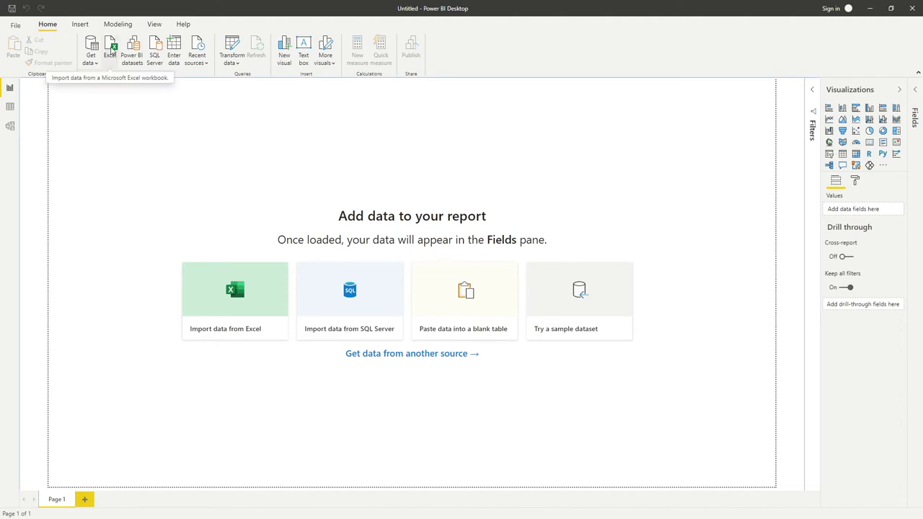
- Import Excel data by opening company_sales.xlsx from the Desktop's Power BI folder
{"action": "left_click", "coordinate": [111, 48]}
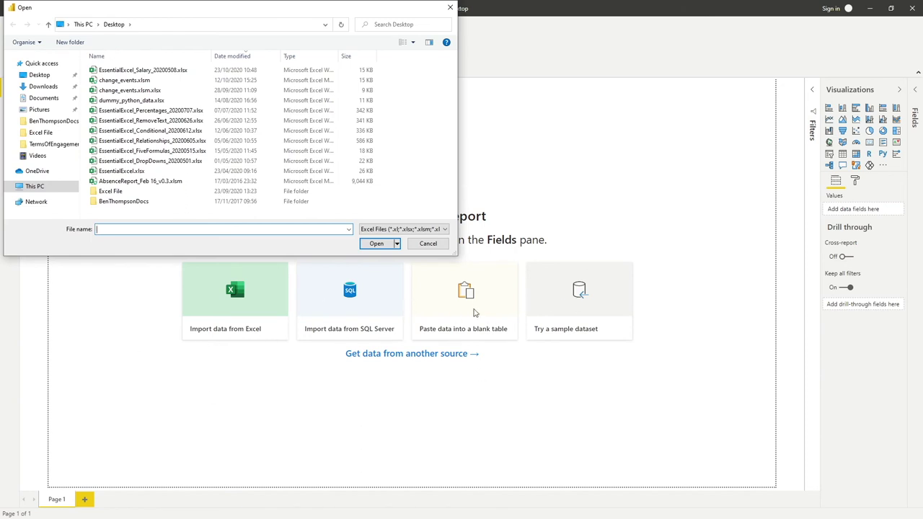
{"action": "left_click_drag", "start_coordinate": [189, 14], "coordinate": [393, 84]}
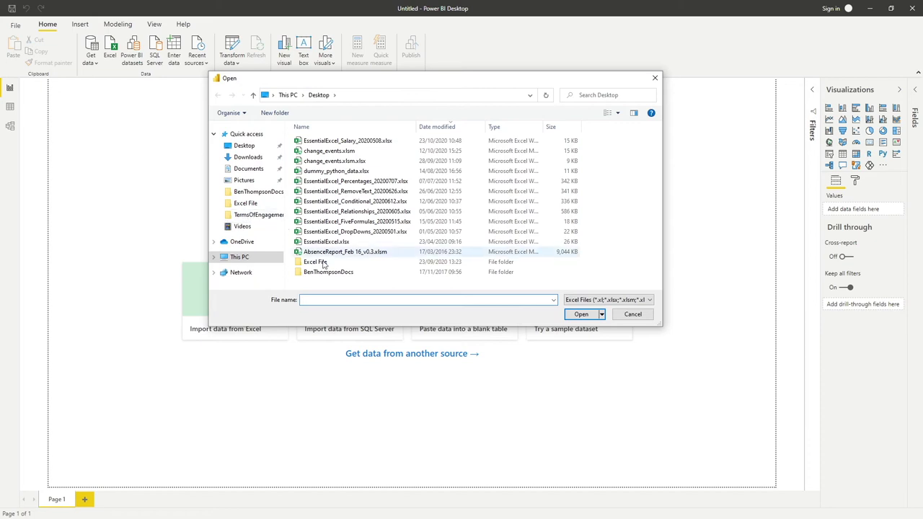
{"action": "left_click", "coordinate": [252, 148]}
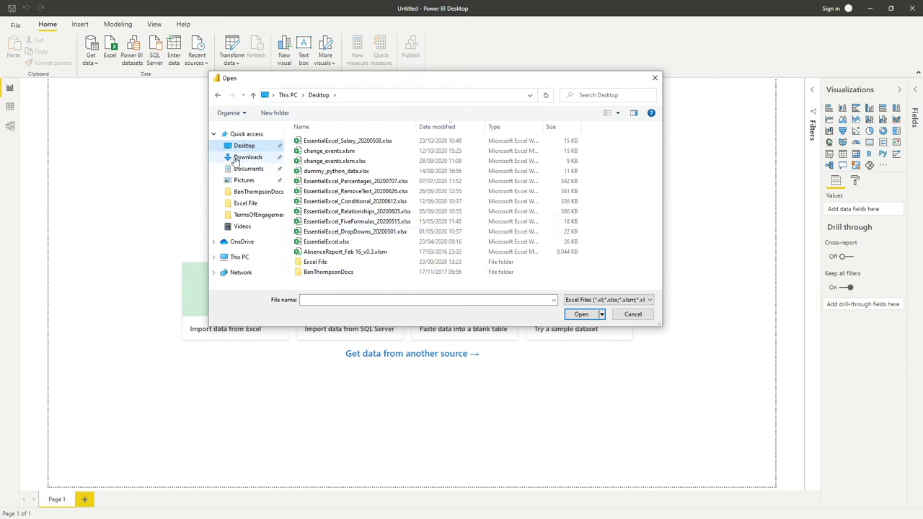
{"action": "left_click", "coordinate": [242, 146]}
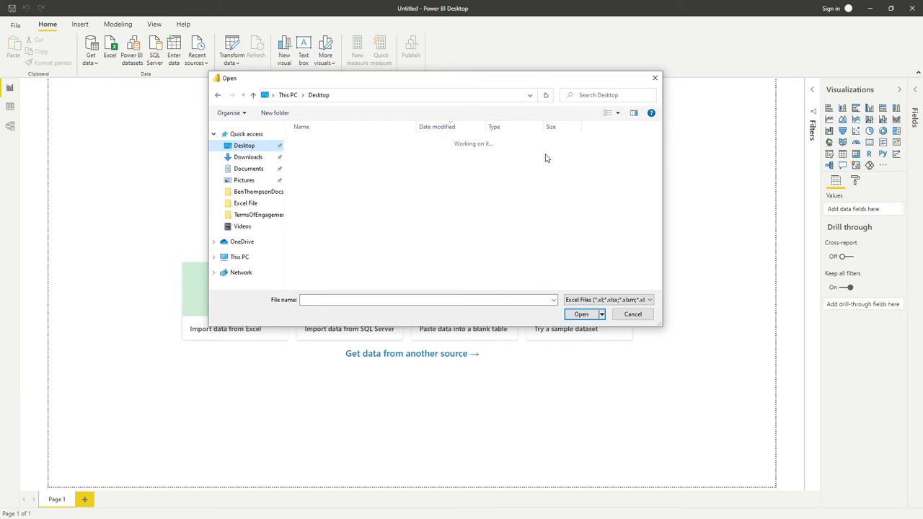
{"action": "scroll", "coordinate": [546, 158], "scroll_direction": "down", "scroll_amount": 5}
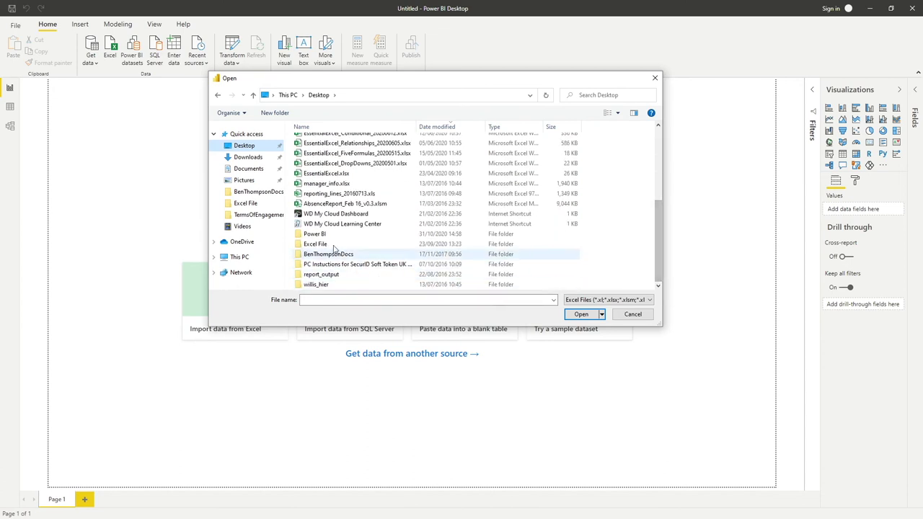
{"action": "double_click", "coordinate": [321, 235]}
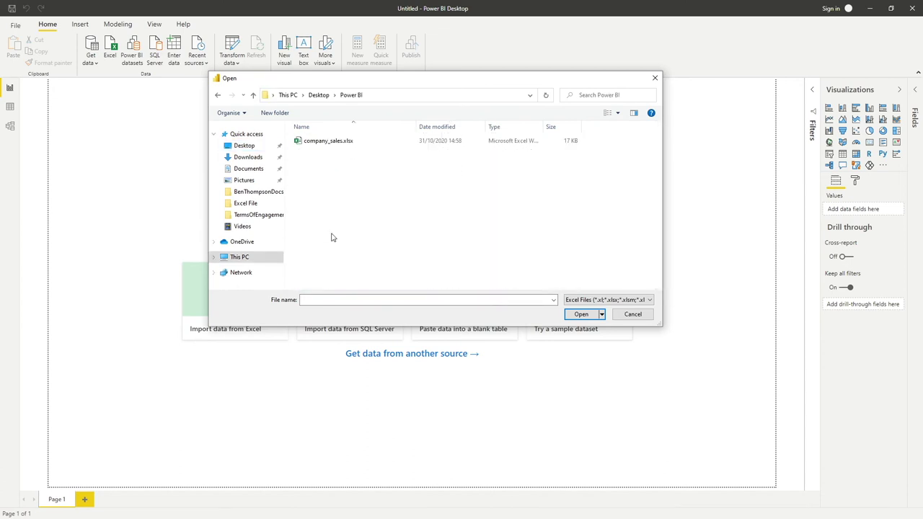
{"action": "left_click", "coordinate": [324, 145]}
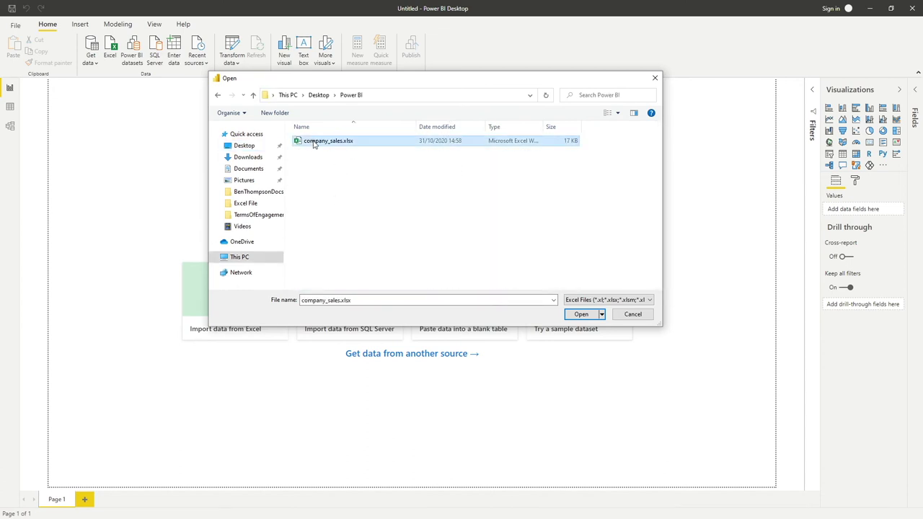
{"action": "left_click", "coordinate": [581, 315]}
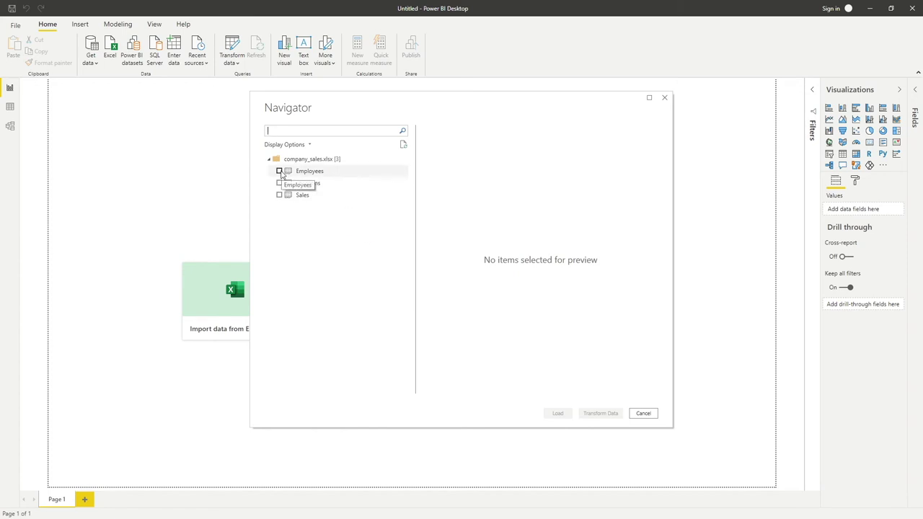
- Tick and preview the Employees sheet in the Navigator, then load it
{"action": "left_click", "coordinate": [280, 171]}
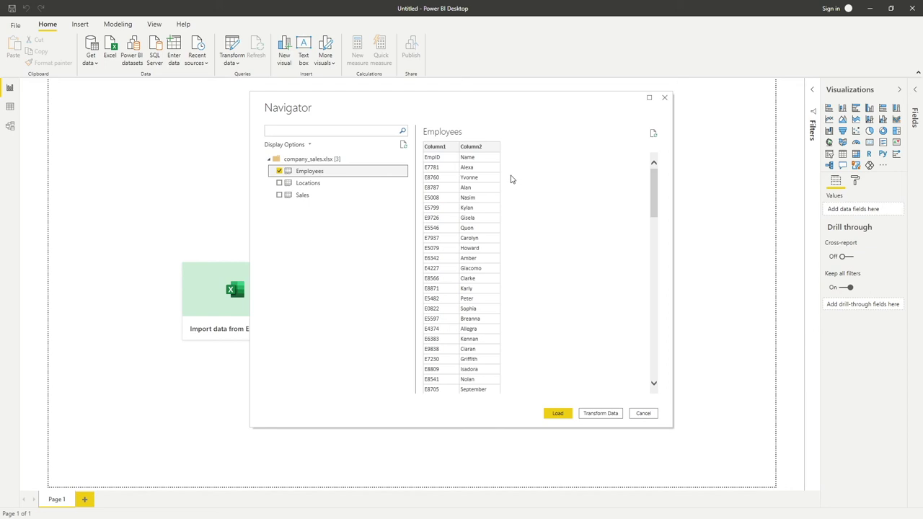
{"action": "left_click", "coordinate": [557, 413]}
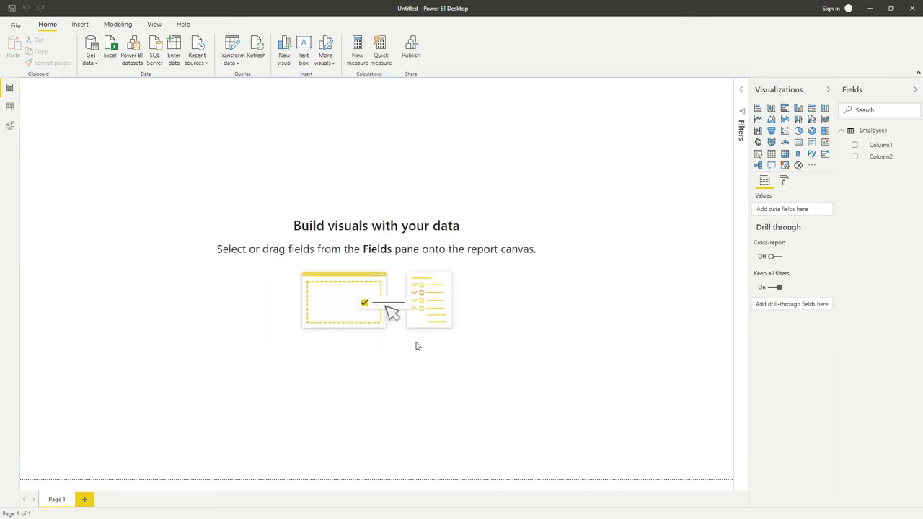
- Expand Employees in the Fields pane to show its columns, then bring up the Transform data menu
{"action": "left_click", "coordinate": [841, 131]}
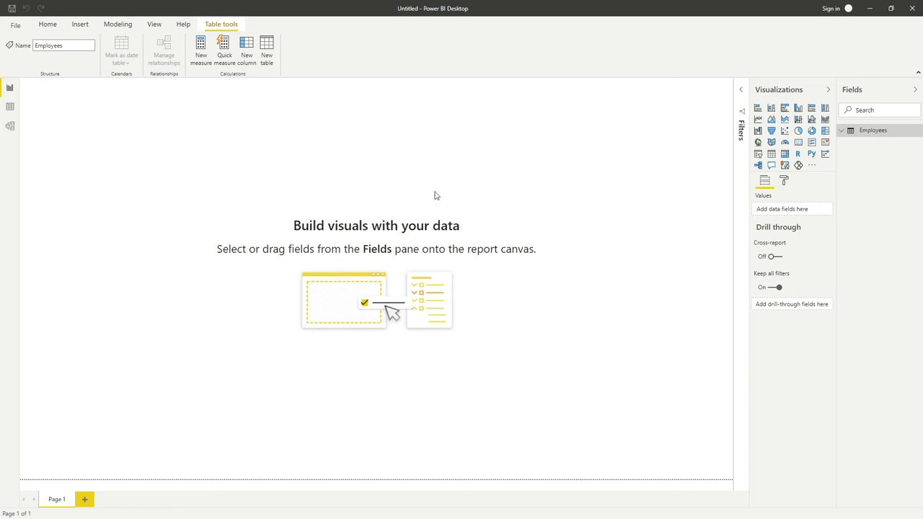
{"action": "left_click", "coordinate": [841, 133]}
{"action": "left_click", "coordinate": [886, 146]}
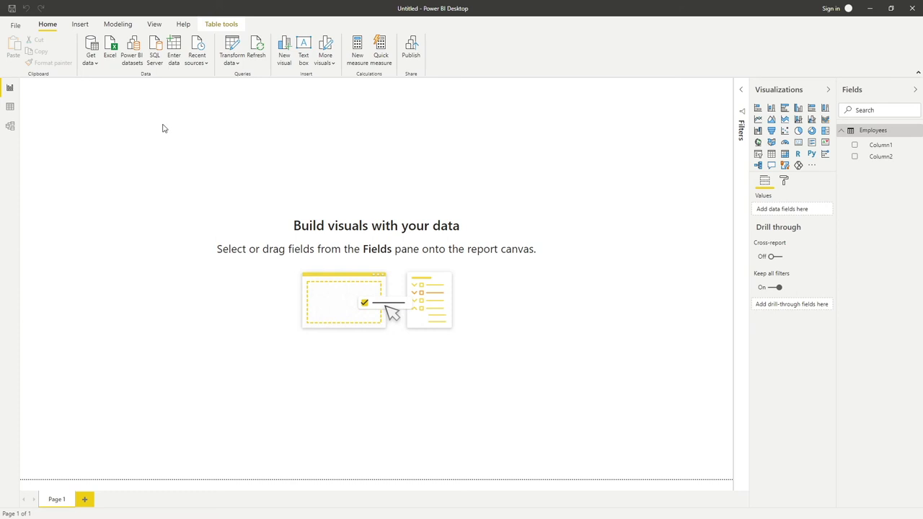
{"action": "left_click", "coordinate": [47, 29]}
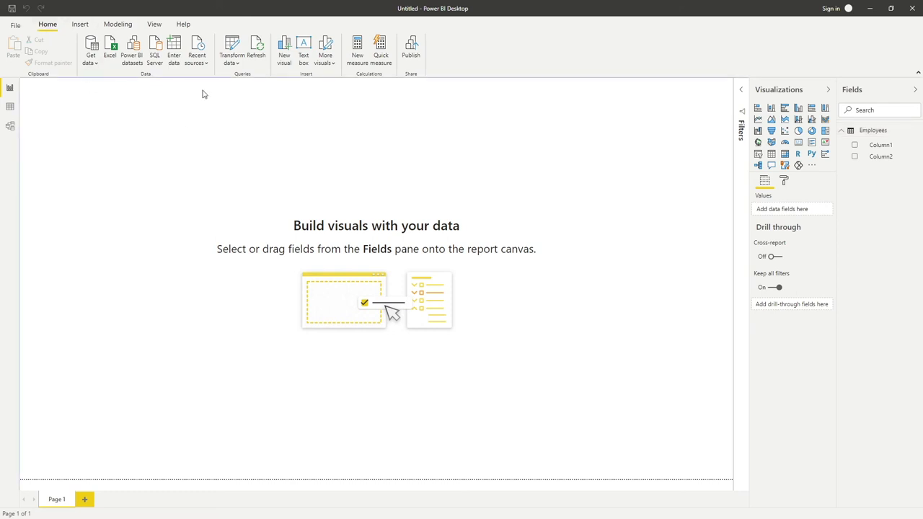
{"action": "left_click", "coordinate": [235, 66]}
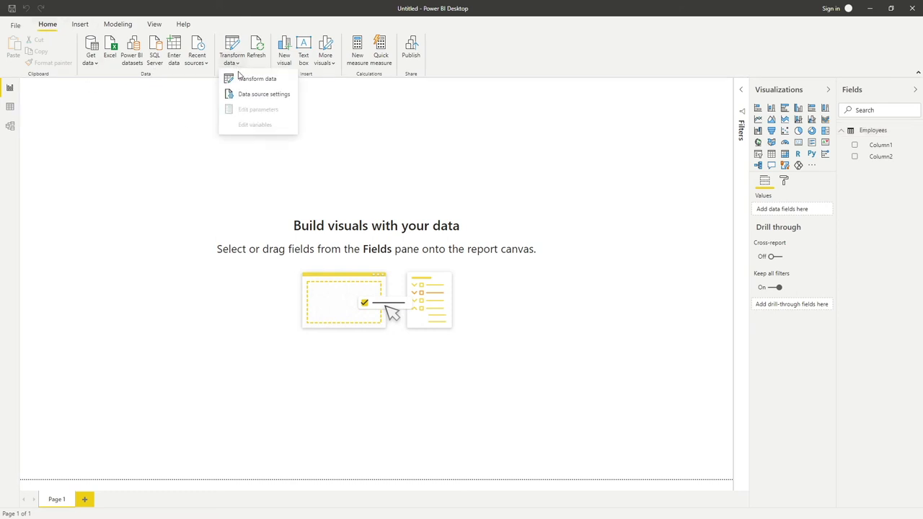
- In Power Query Editor, use the first row as headers (EmpID, Name), then Close & Apply
{"action": "left_click", "coordinate": [246, 80]}
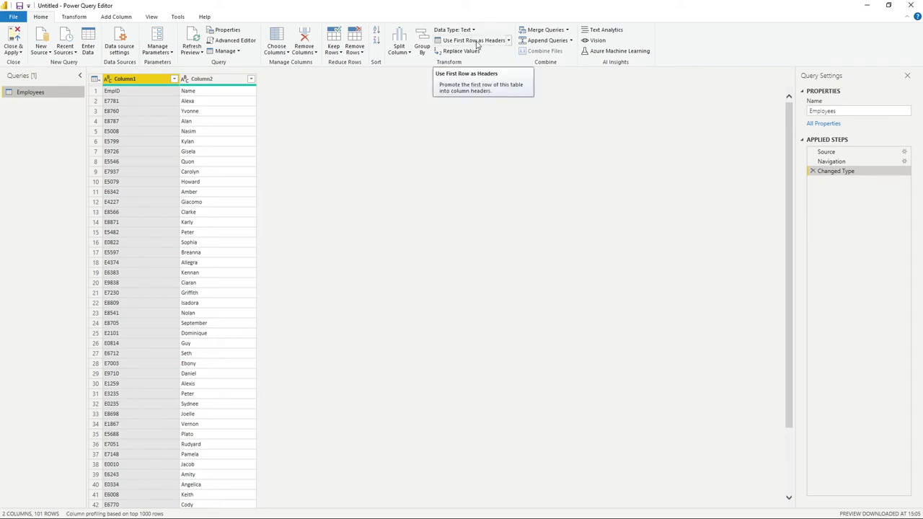
{"action": "left_click", "coordinate": [476, 41]}
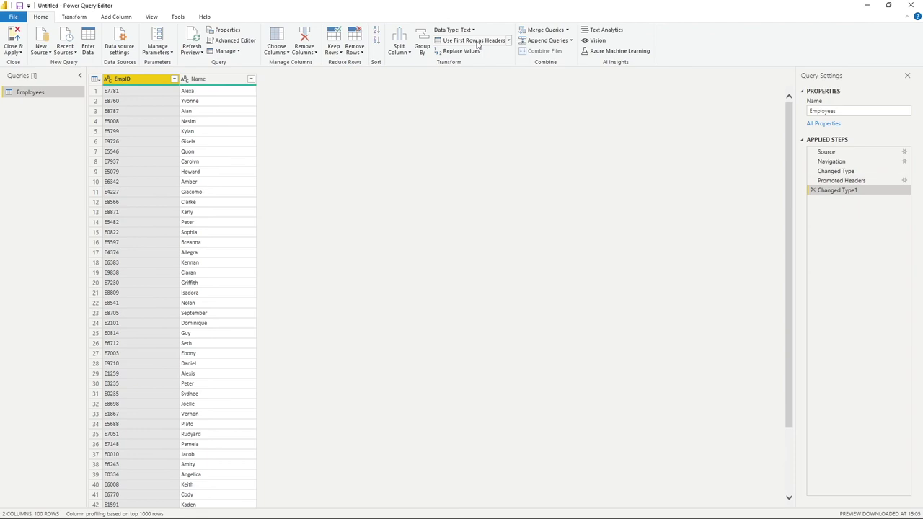
{"action": "left_click_drag", "start_coordinate": [844, 180], "coordinate": [847, 190]}
{"action": "left_click", "coordinate": [14, 36]}
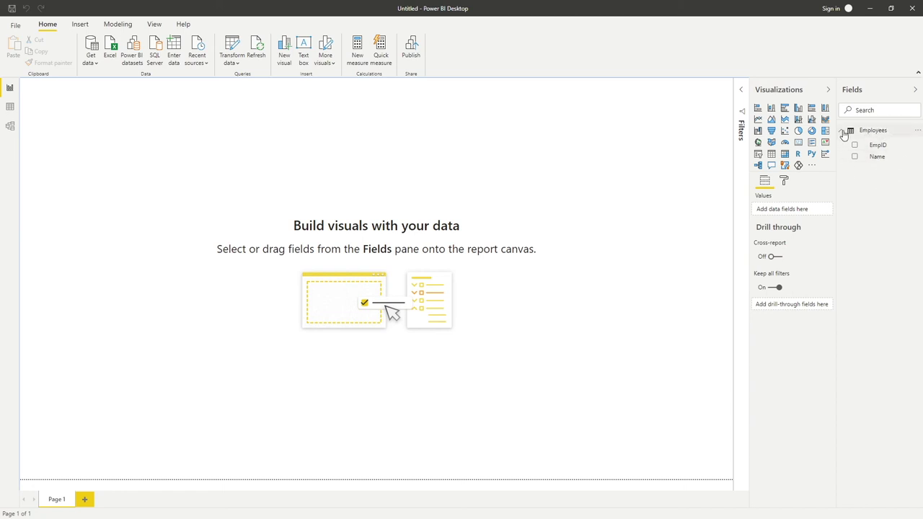
- Select the Employees table in the Fields pane to check its EmpID and Name fields
{"action": "left_click", "coordinate": [842, 136]}
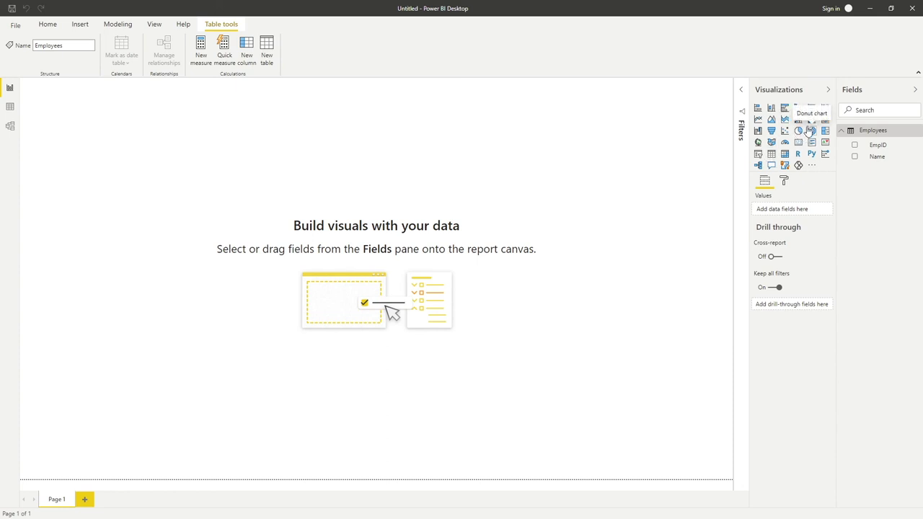
- Add a table visual with EmpID and Name columns, then stretch and reshape it on the page
{"action": "left_click", "coordinate": [771, 154]}
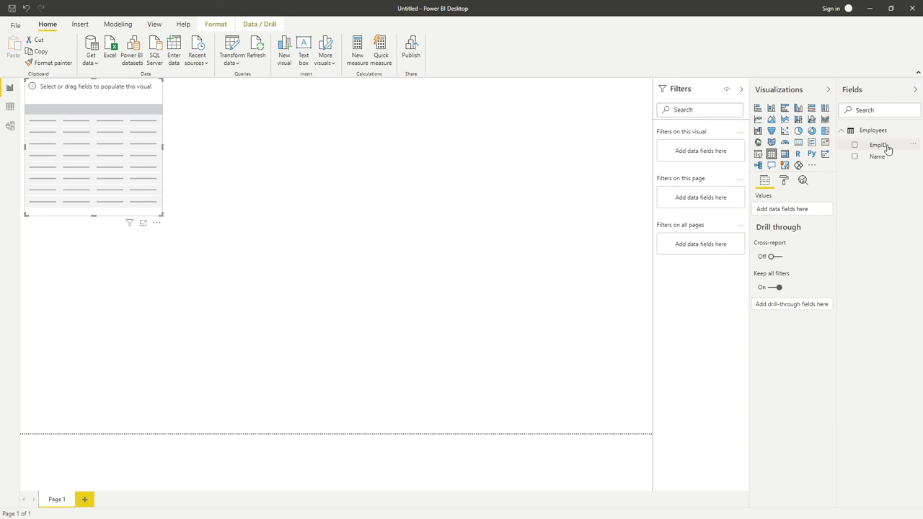
{"action": "left_click_drag", "start_coordinate": [887, 148], "coordinate": [799, 210]}
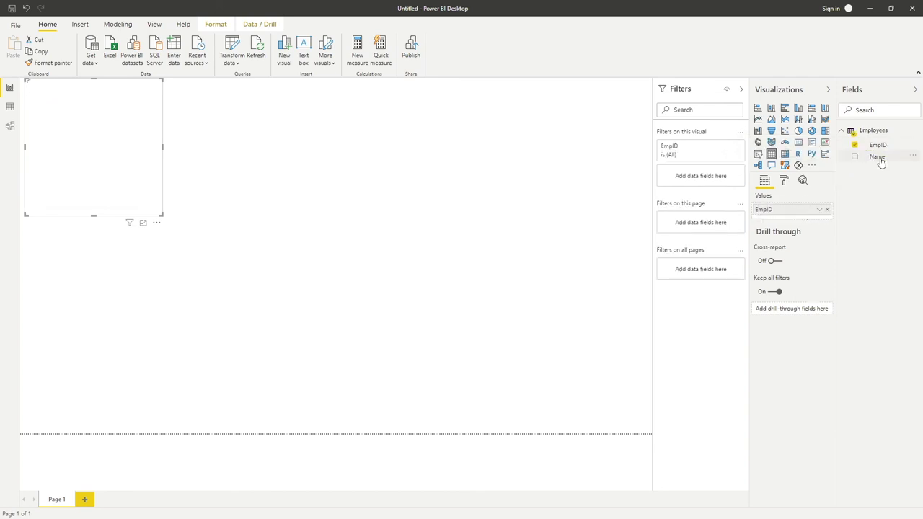
{"action": "left_click_drag", "start_coordinate": [880, 162], "coordinate": [804, 219]}
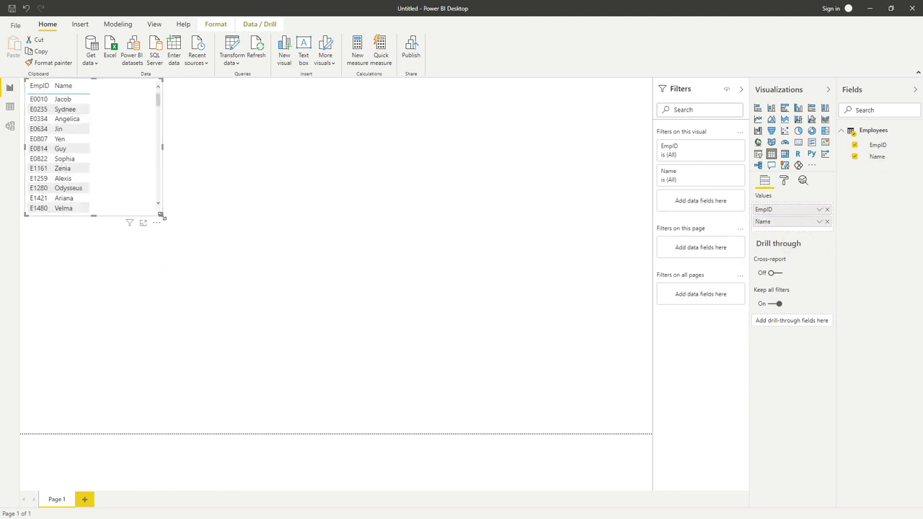
{"action": "left_click_drag", "start_coordinate": [163, 231], "coordinate": [168, 407]}
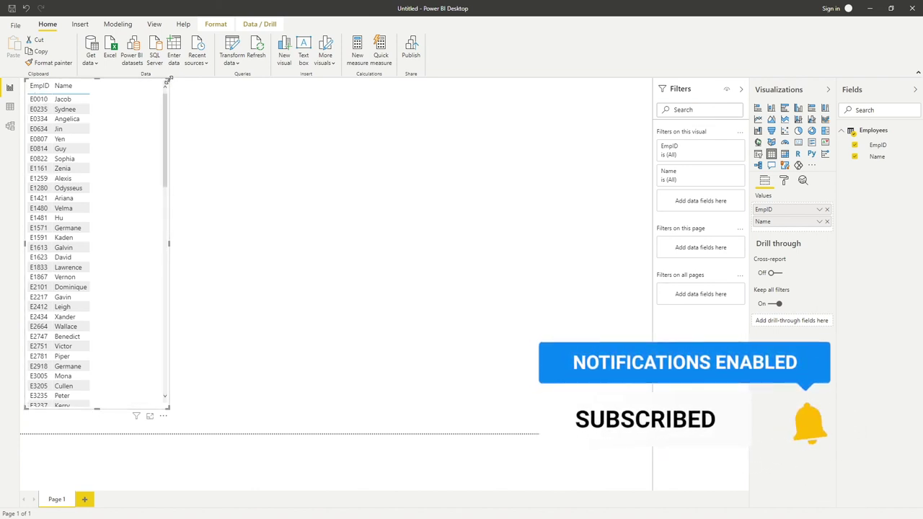
{"action": "left_click_drag", "start_coordinate": [169, 81], "coordinate": [225, 246]}
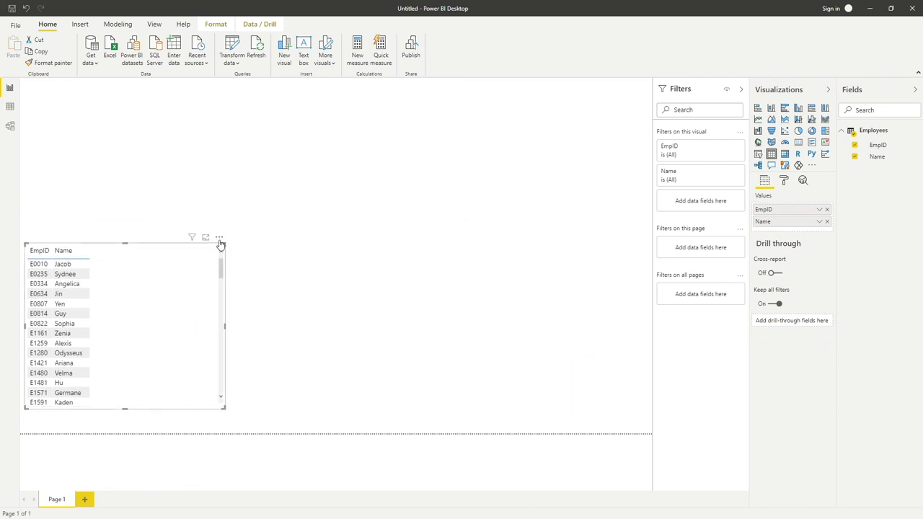
- Shift the EmpID and Name table visual slightly up and to the right
{"action": "mouse_move", "coordinate": [221, 243]}
{"action": "left_mouse_down"}
{"action": "mouse_move", "coordinate": [403, 205]}
{"action": "mouse_move", "coordinate": [428, 140]}
{"action": "mouse_move", "coordinate": [488, 164]}
{"action": "mouse_move", "coordinate": [204, 212]}
{"action": "mouse_move", "coordinate": [224, 236]}
{"action": "left_mouse_up"}
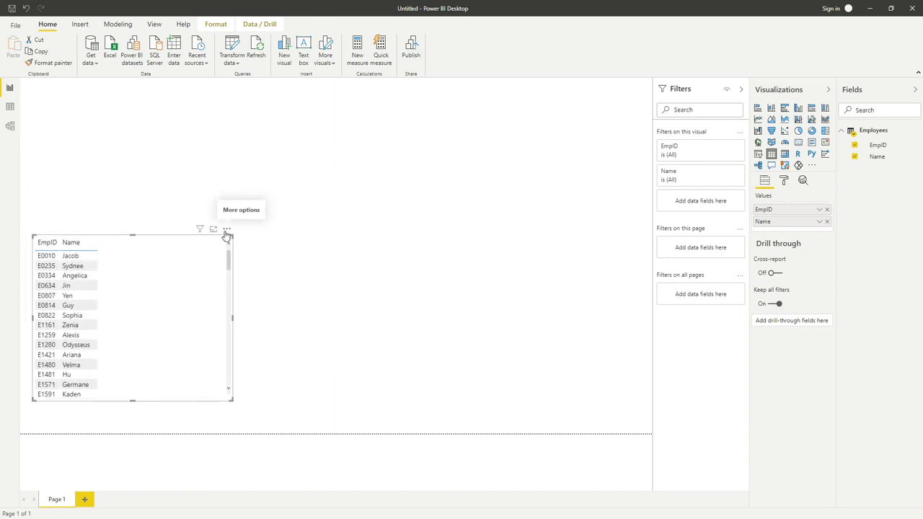